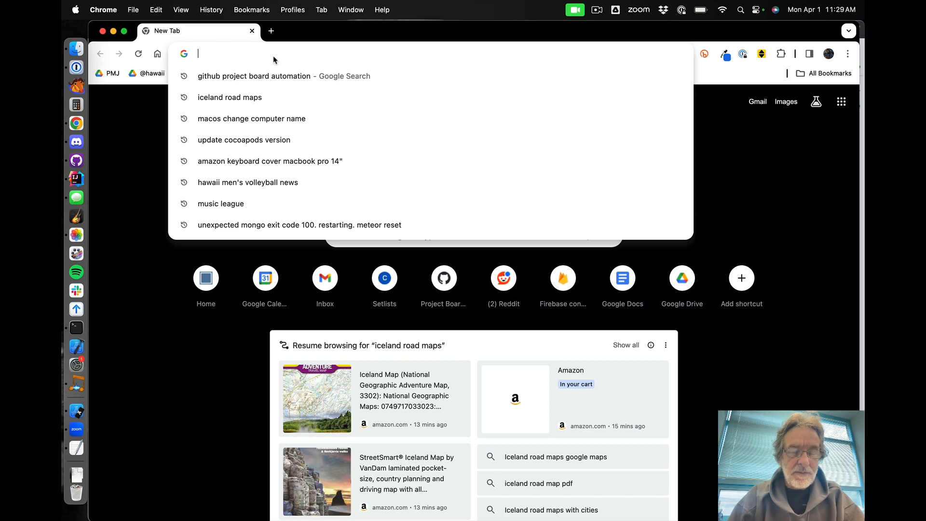
Go to github.com/geogardenclub and open the ggc_app repository
{"action": "type", "text": "github.com/geogardenclub"}
{"action": "key", "text": "Return"}
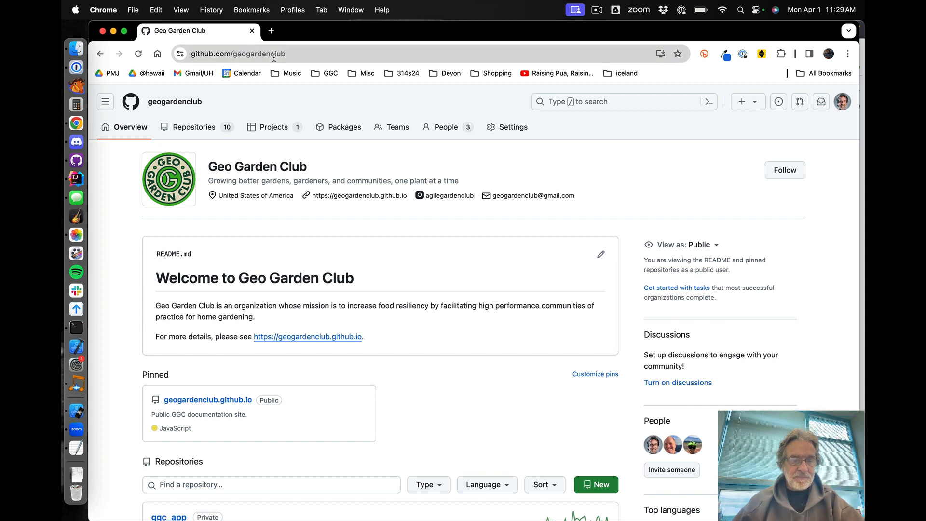
{"action": "scroll", "coordinate": [381, 428], "scroll_direction": "down", "scroll_amount": 3}
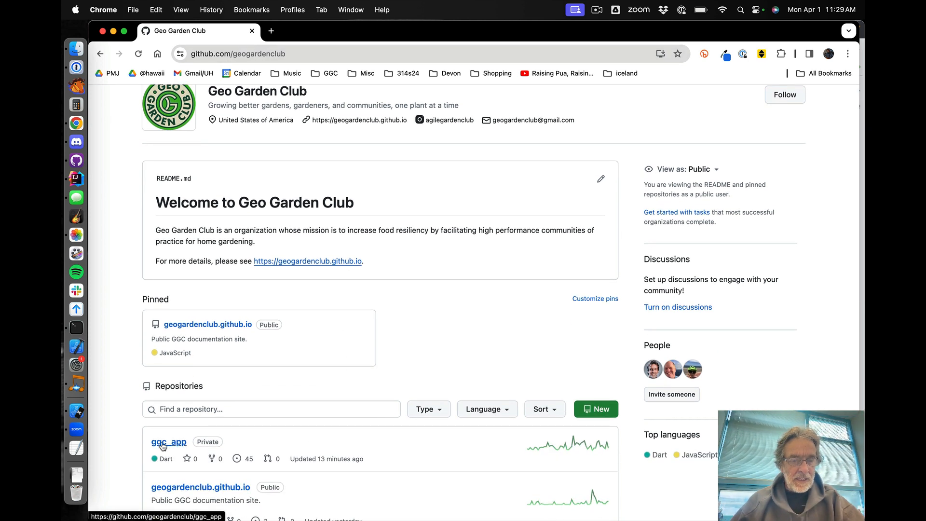
{"action": "left_click", "coordinate": [166, 442]}
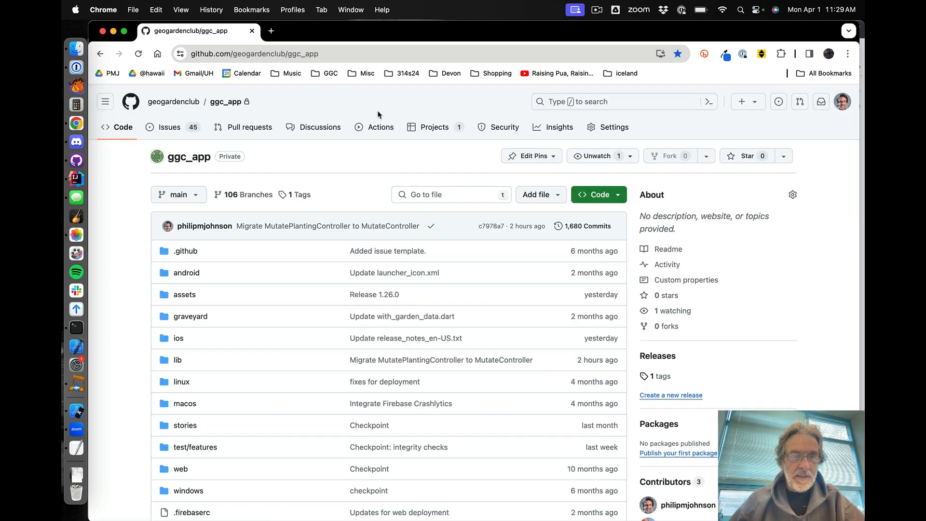
Start creating a new project from the repository's Projects page
{"action": "left_click", "coordinate": [428, 132]}
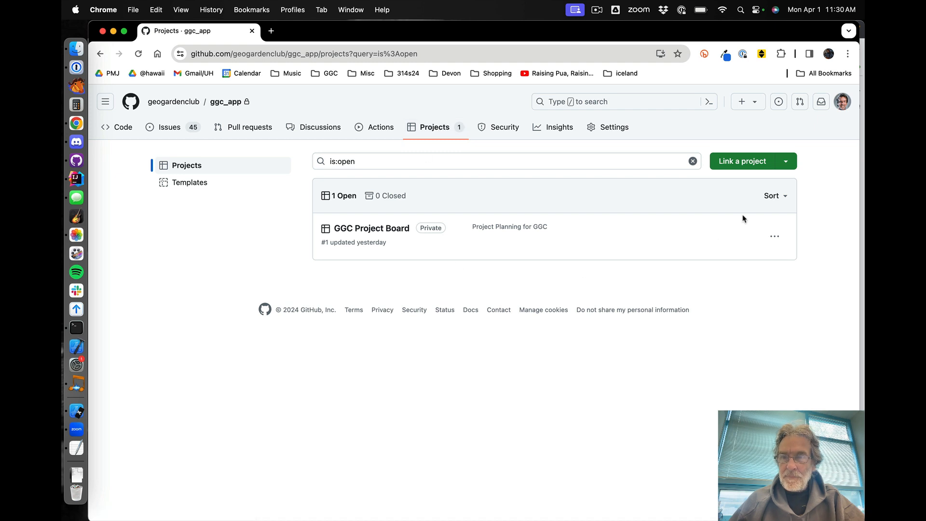
{"action": "left_click", "coordinate": [786, 165]}
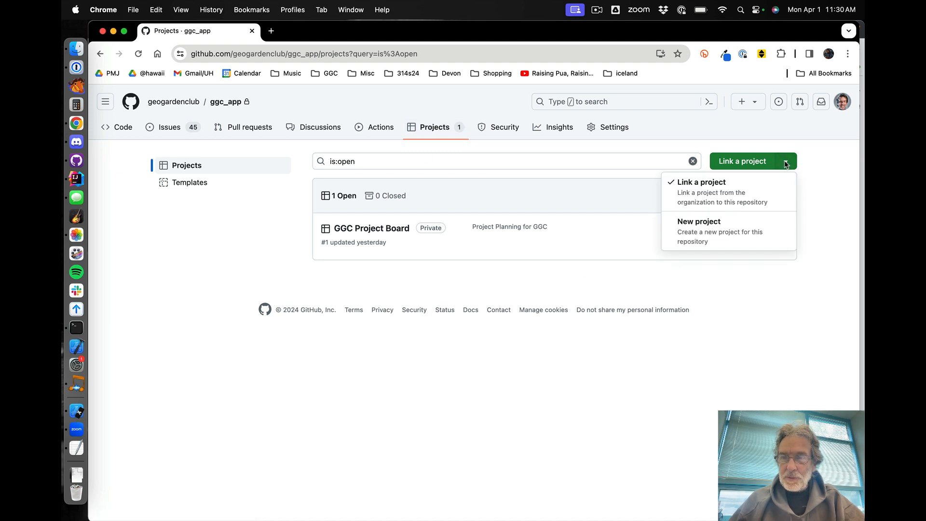
{"action": "left_click", "coordinate": [697, 231]}
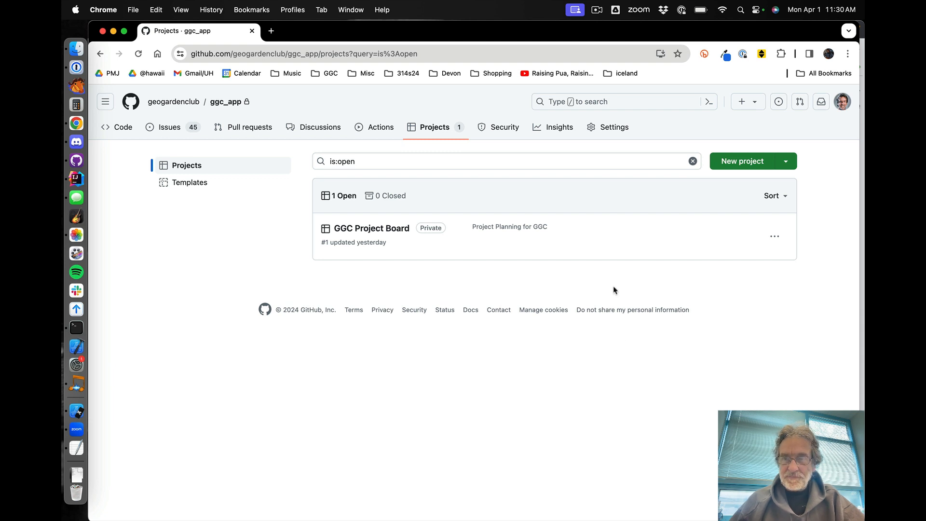
{"action": "left_click", "coordinate": [739, 165]}
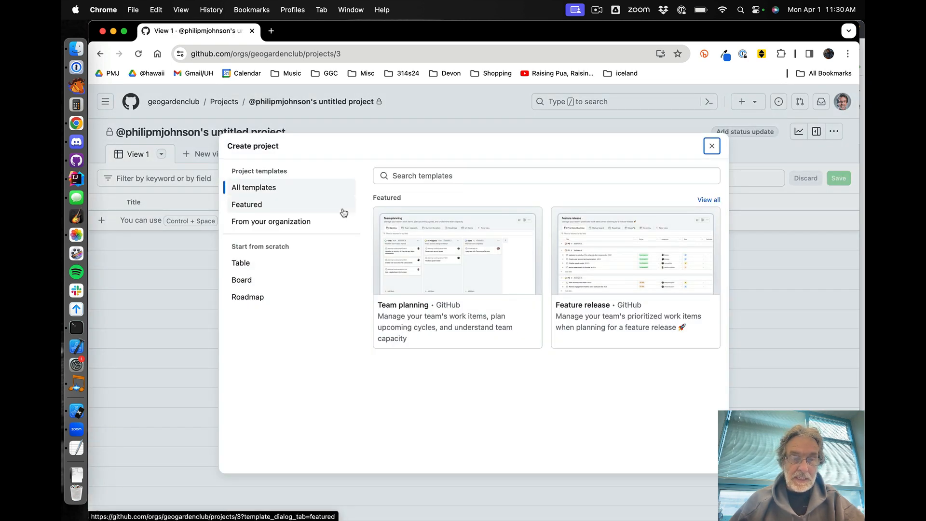
Choose a Board project from scratch, name it M1, and create it
{"action": "left_click", "coordinate": [250, 282]}
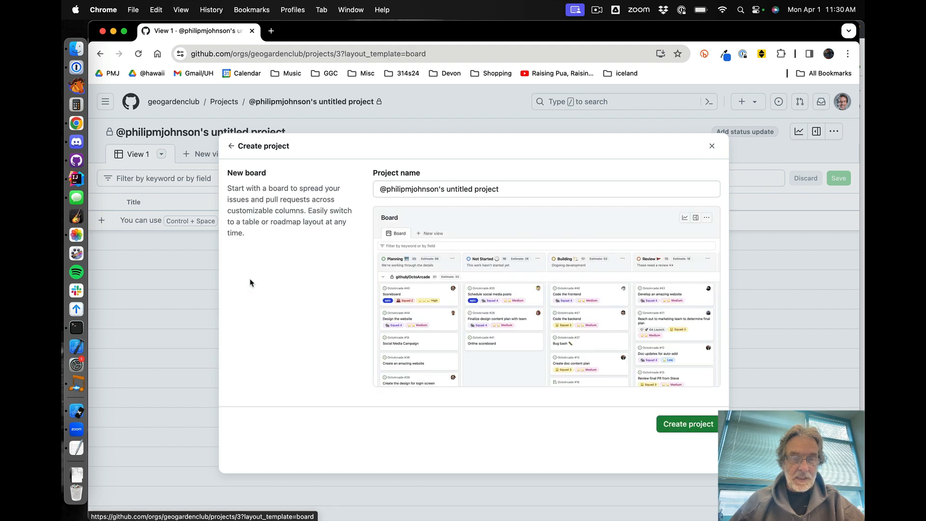
{"action": "left_click", "coordinate": [470, 188]}
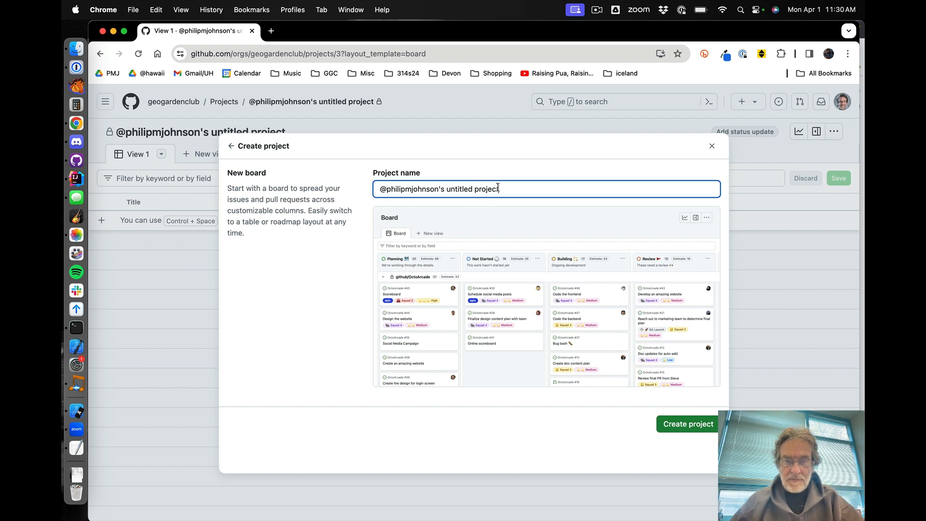
{"action": "key", "text": "super+a"}
{"action": "type", "text": "M1"}
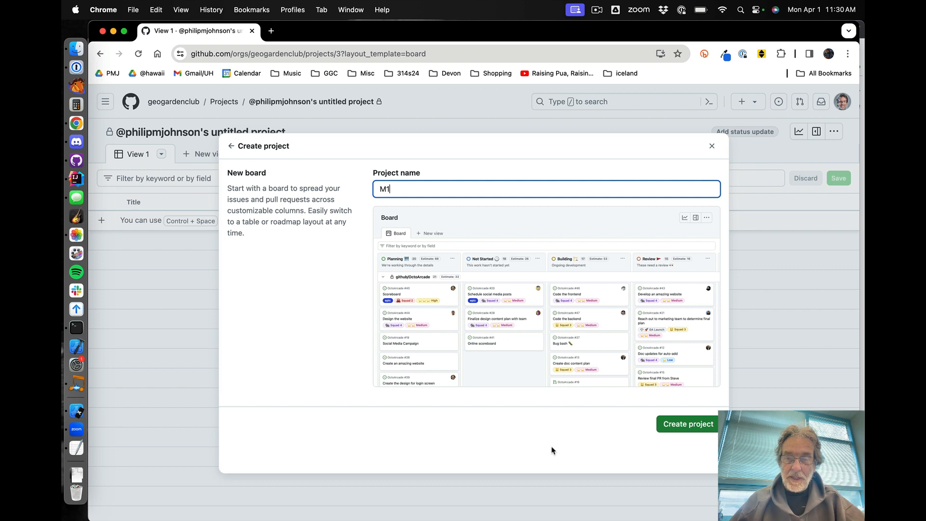
{"action": "left_click", "coordinate": [687, 427]}
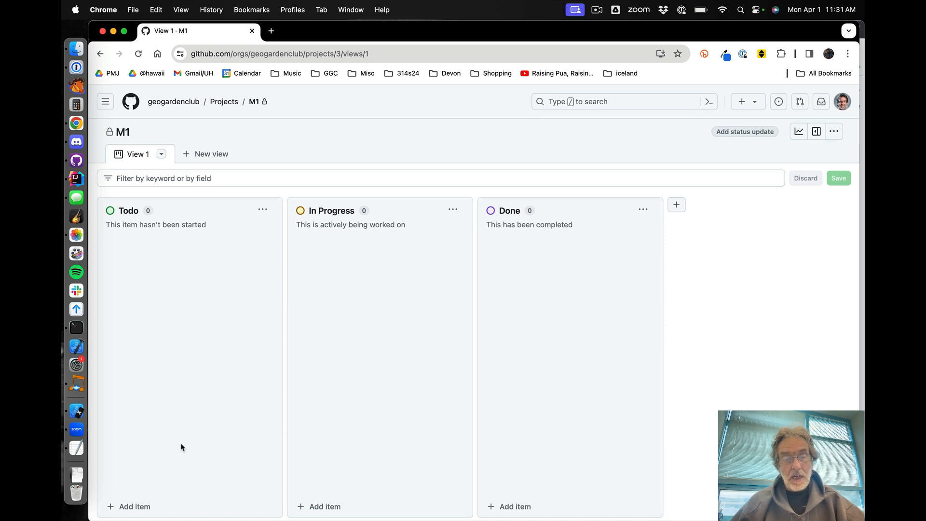
Add a draft item 'Create app skeleton from template' to the Todo column
{"action": "left_click", "coordinate": [135, 505]}
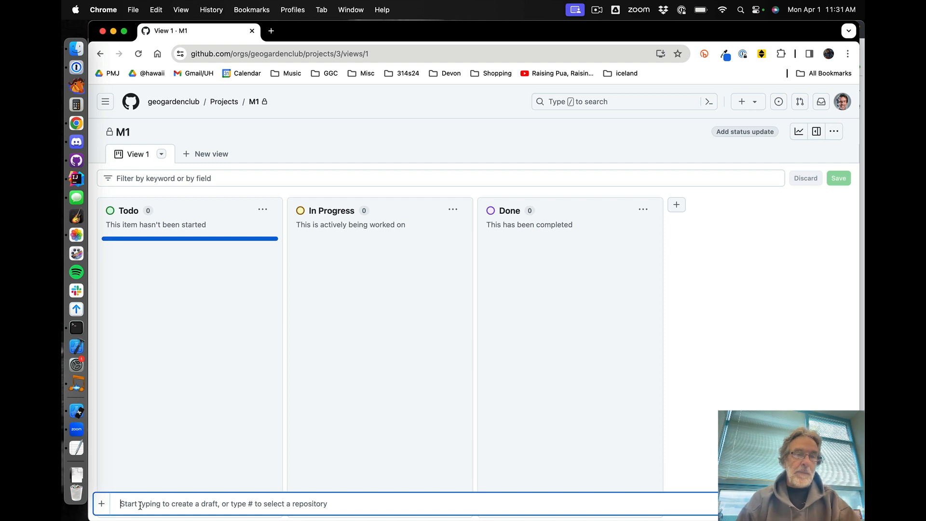
{"action": "type", "text": "Create "}
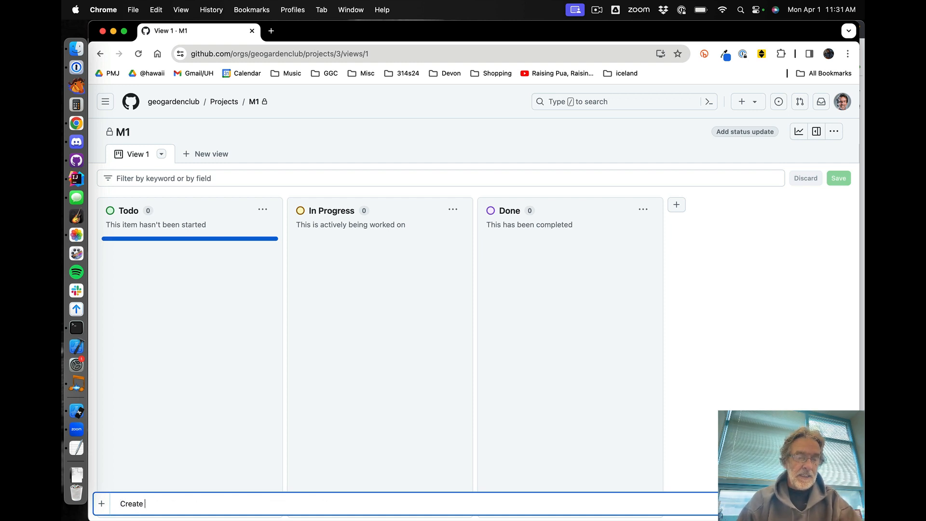
{"action": "type", "text": "app skel"}
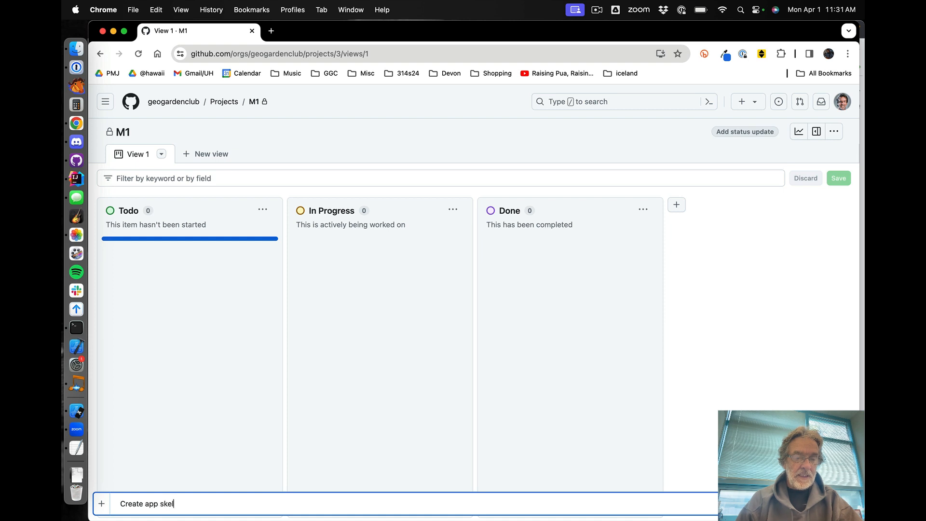
{"action": "type", "text": "eton from template"}
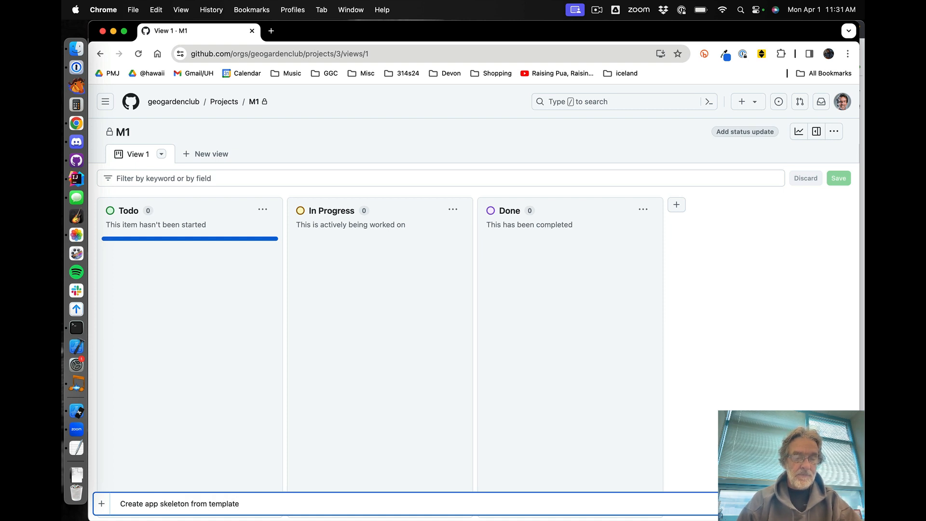
{"action": "key", "text": "Return"}
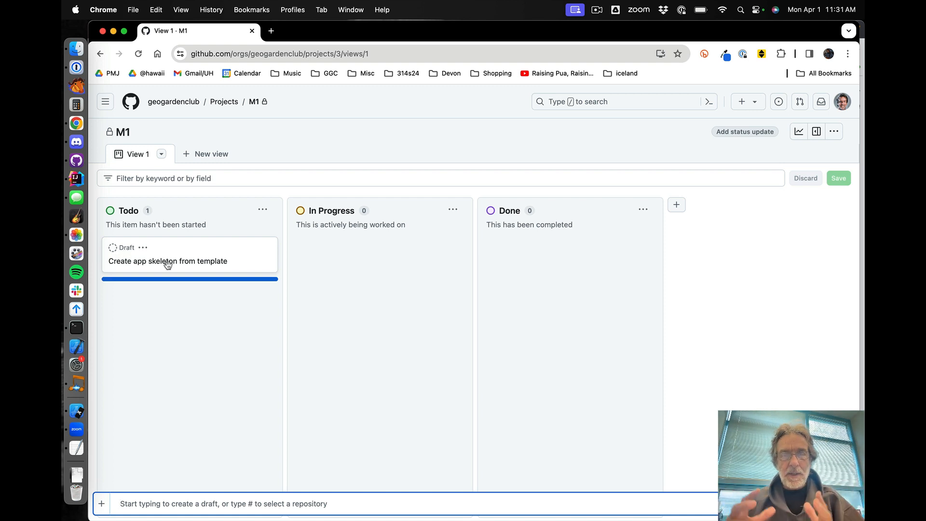
Open the draft item and convert it to an issue in the ggc_app repository
{"action": "left_click", "coordinate": [198, 265]}
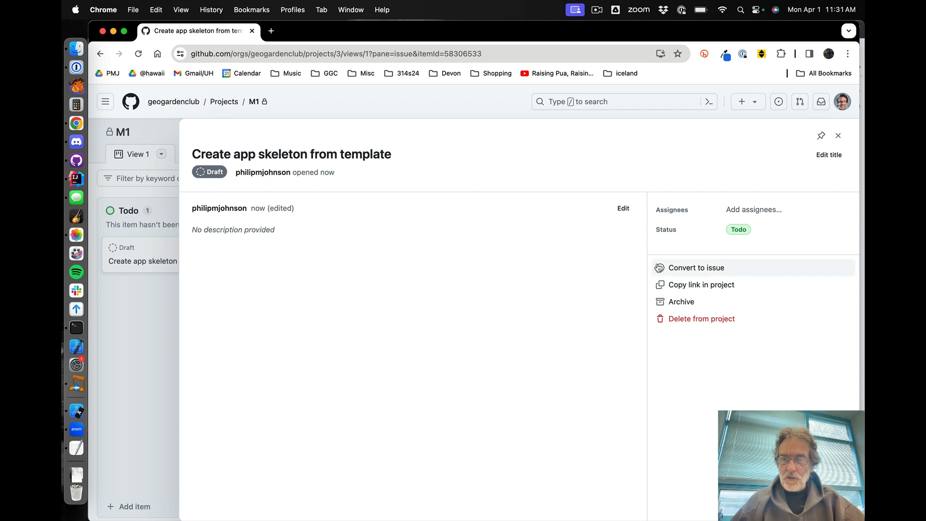
{"action": "left_click", "coordinate": [695, 268]}
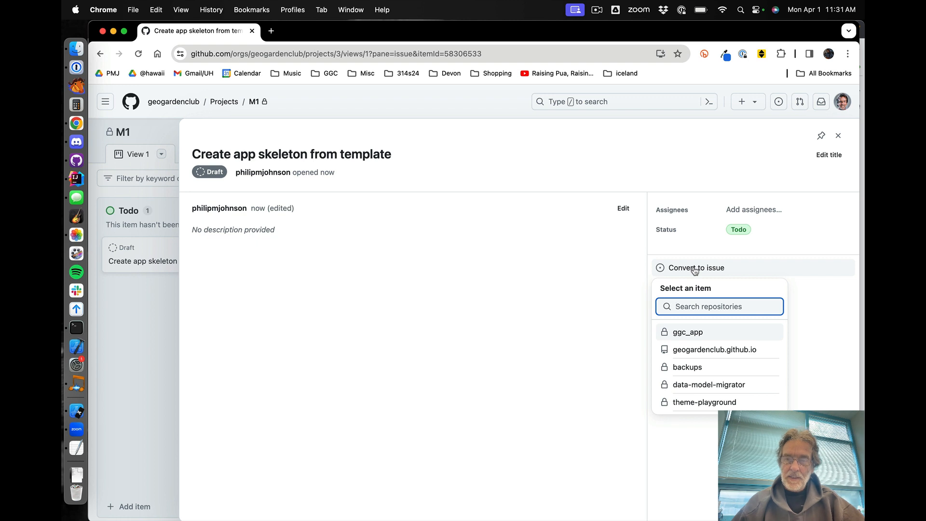
{"action": "left_click", "coordinate": [694, 334]}
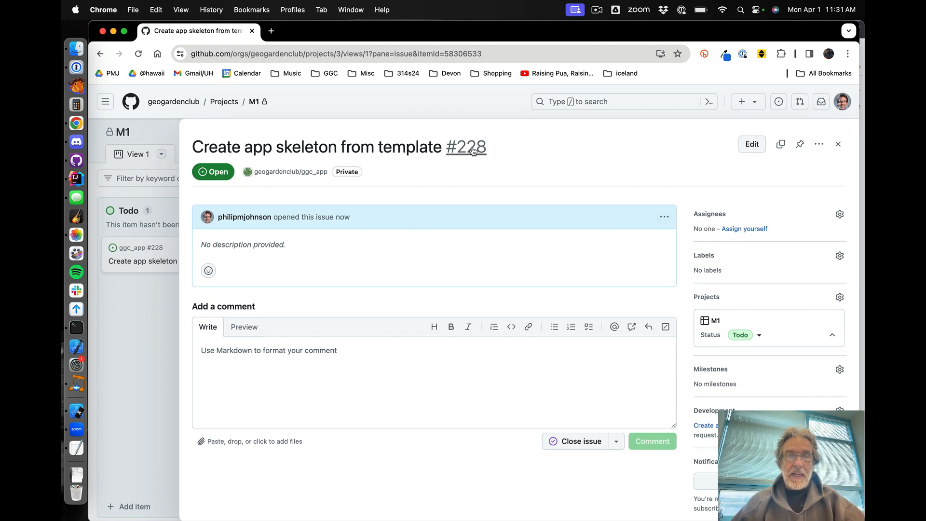
Edit the issue description to 'Please do work for this task in a branch named issue-228.' followed by a new line
{"action": "mouse_move", "coordinate": [460, 148]}
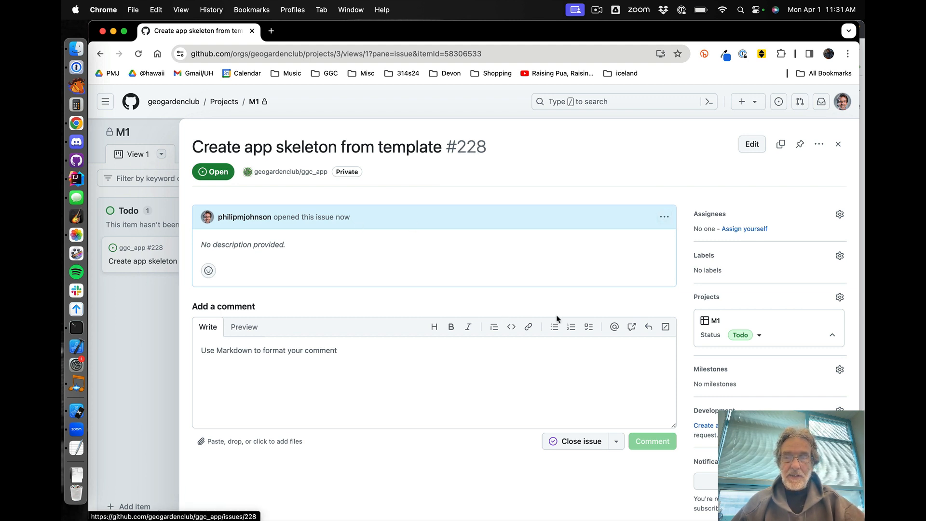
{"action": "left_click", "coordinate": [663, 216]}
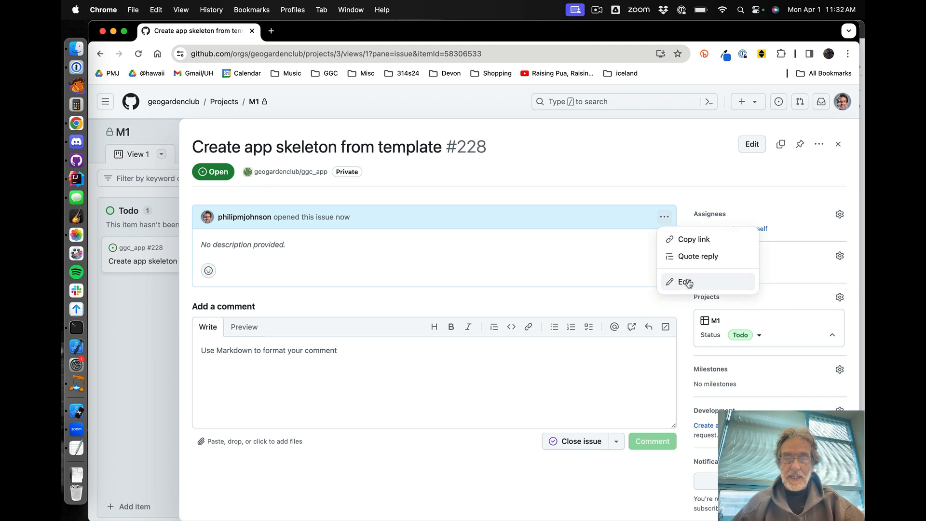
{"action": "left_click", "coordinate": [685, 282]}
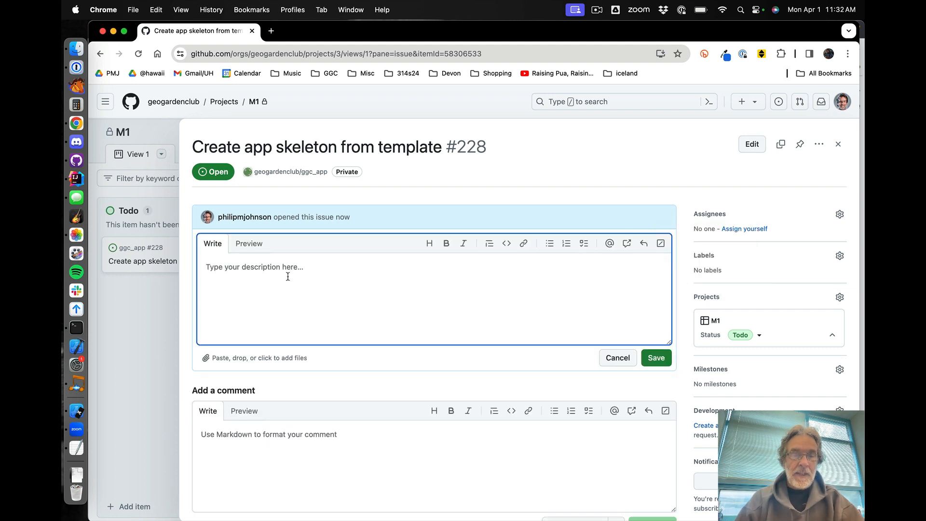
{"action": "type", "text": "Pleaes"}
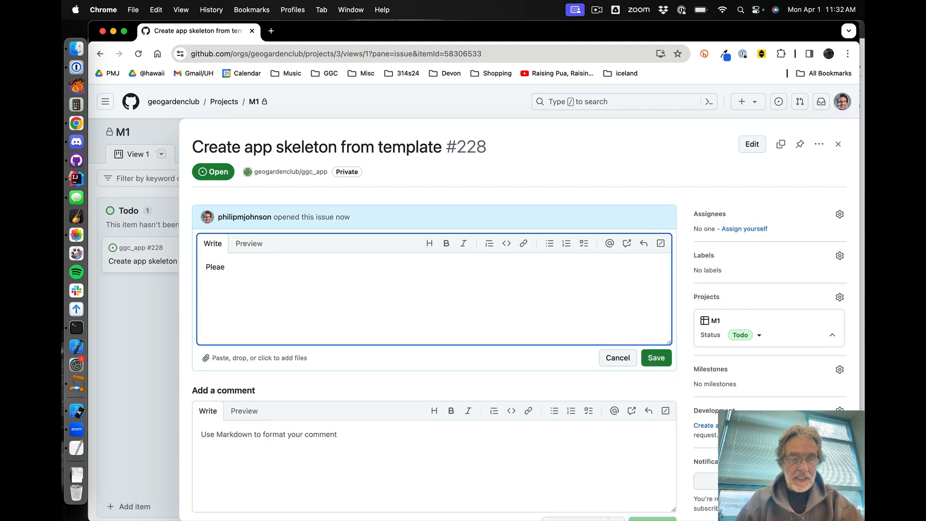
{"action": "key", "text": "BackSpace"}
{"action": "type", "text": "se do w"}
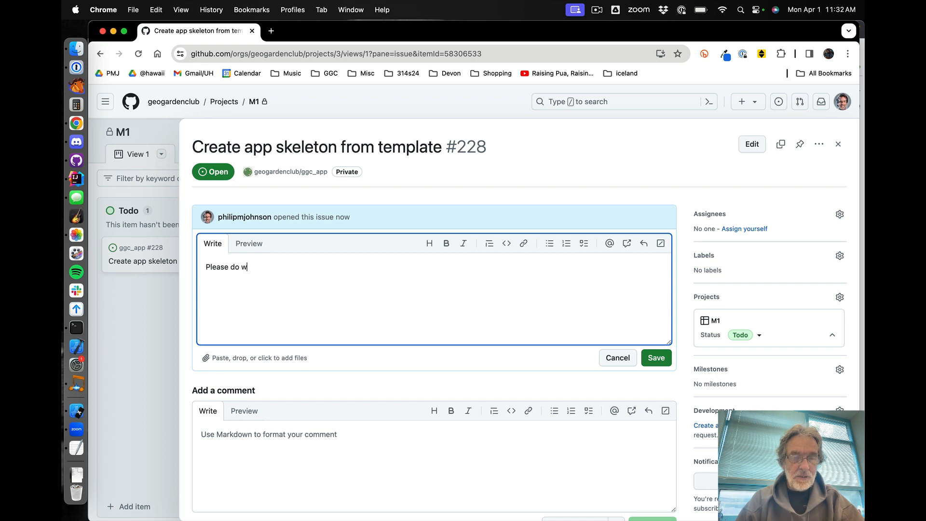
{"action": "type", "text": "ork for this task "}
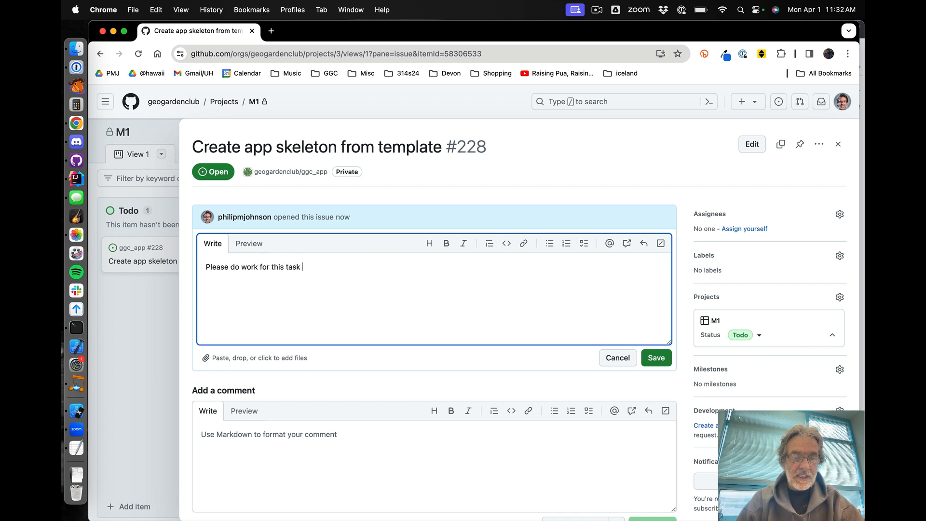
{"action": "type", "text": "in a branch named isue"}
{"action": "key", "text": "BackSpace"}
{"action": "key", "text": "BackSpace"}
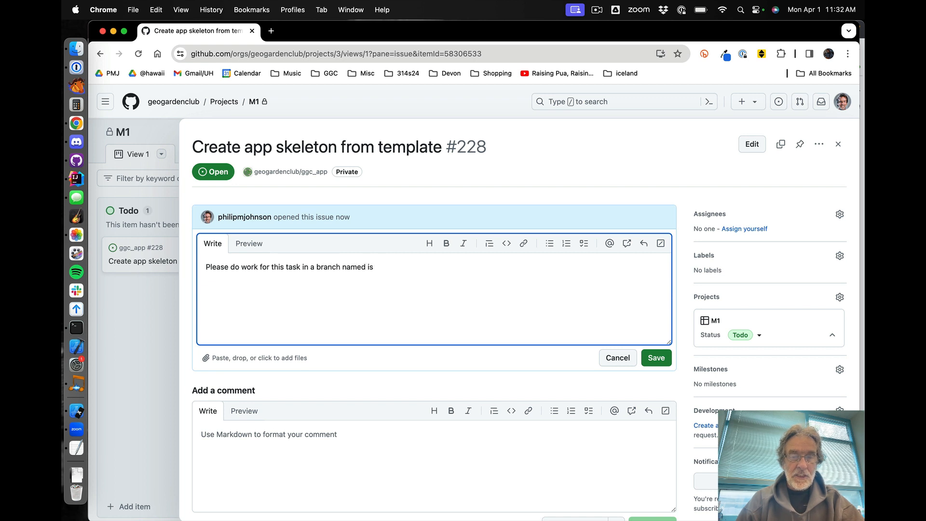
{"action": "type", "text": "sue-228."}
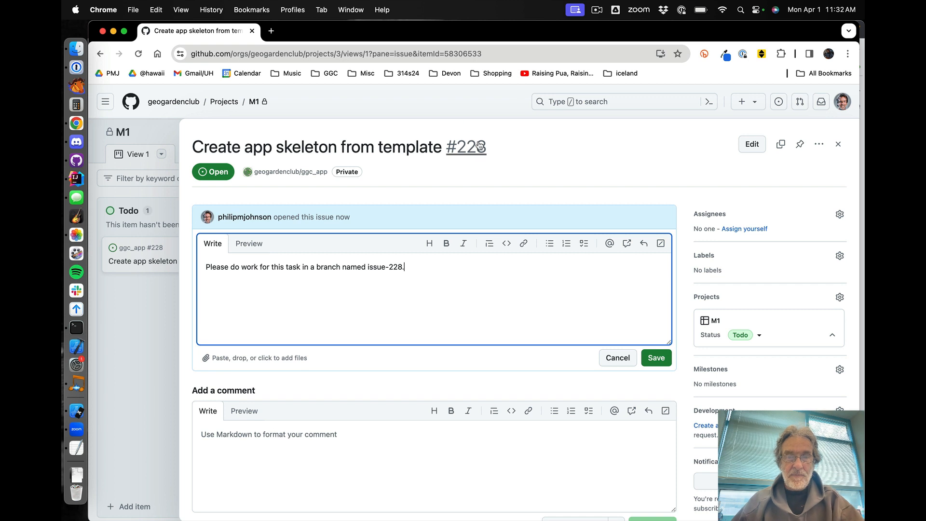
{"action": "mouse_move", "coordinate": [473, 148]}
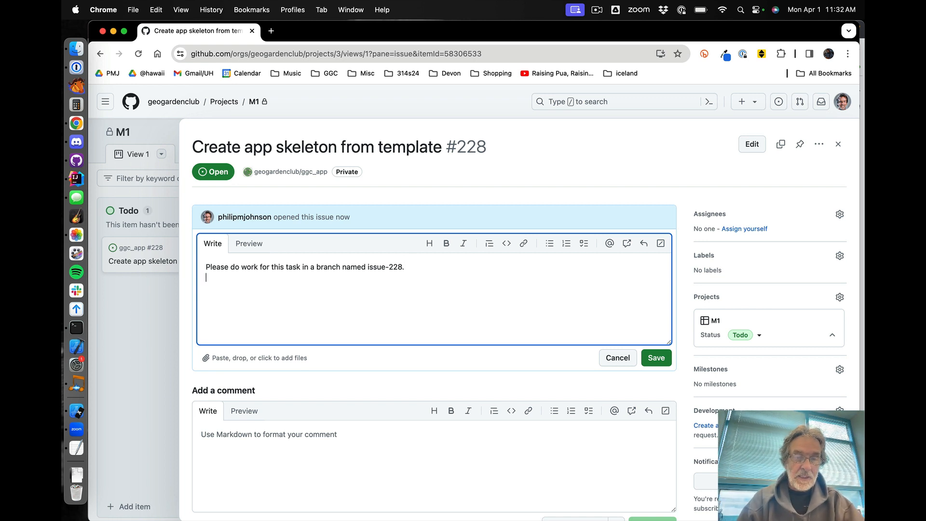
{"action": "key", "text": "Return"}
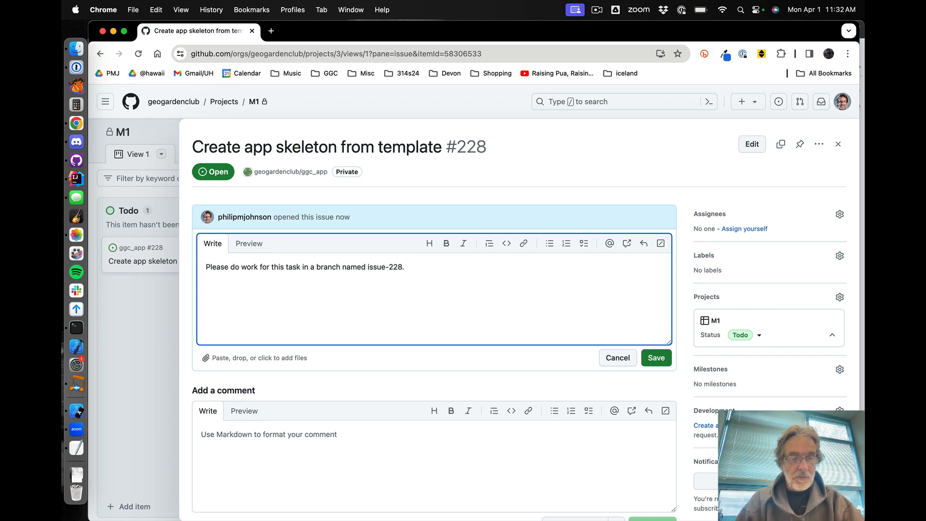
Add a second description line 'Create the initial version of the app by making a repo from the meteor-application-template-react template.' and save it
{"action": "type", "text": "Create the "}
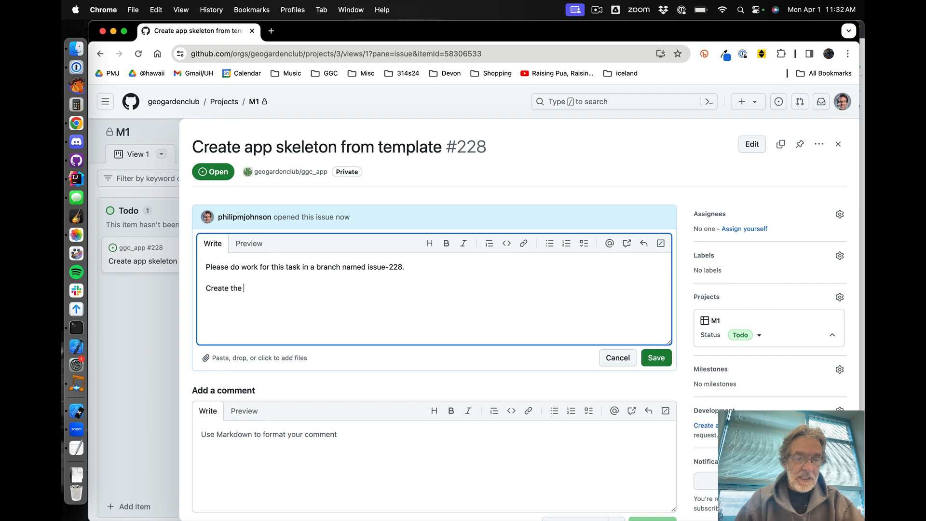
{"action": "type", "text": "initial version of "}
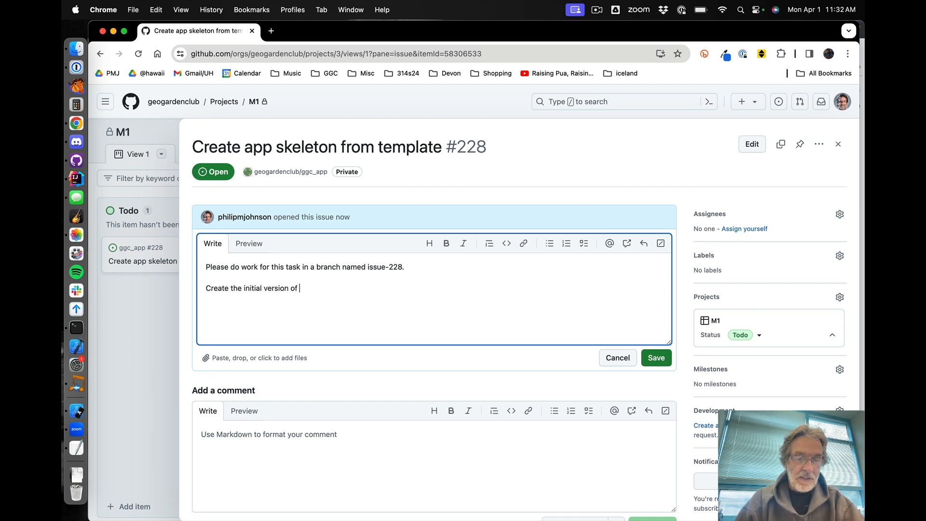
{"action": "type", "text": "the app by m"}
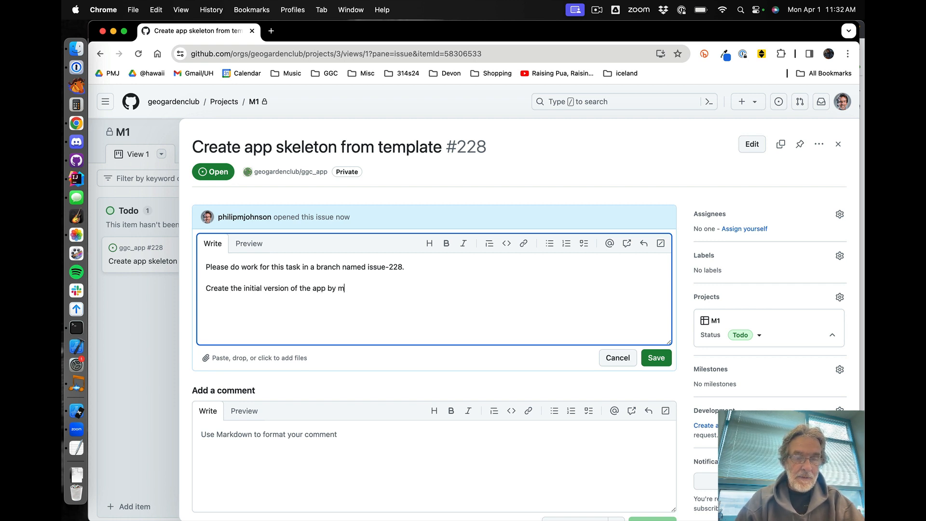
{"action": "type", "text": "aking a "}
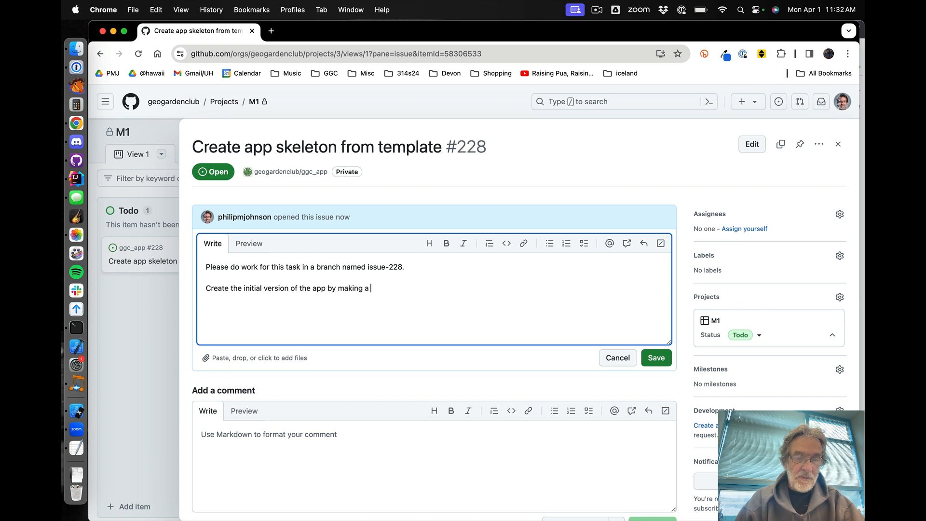
{"action": "type", "text": "repo form t"}
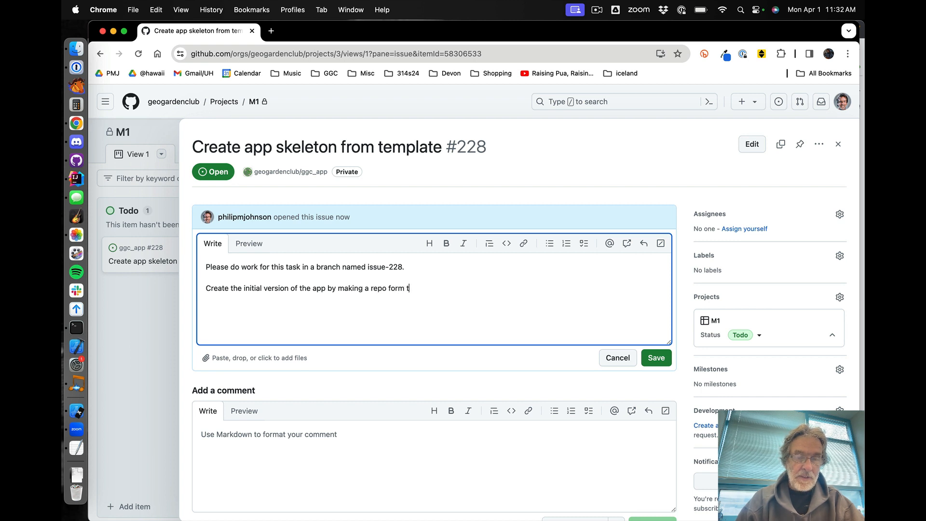
{"action": "key", "text": "BackSpace"}
{"action": "key", "text": "BackSpace"}
{"action": "key", "text": "BackSpace"}
{"action": "key", "text": "BackSpace"}
{"action": "key", "text": "BackSpace"}
{"action": "type", "text": "rom the met"}
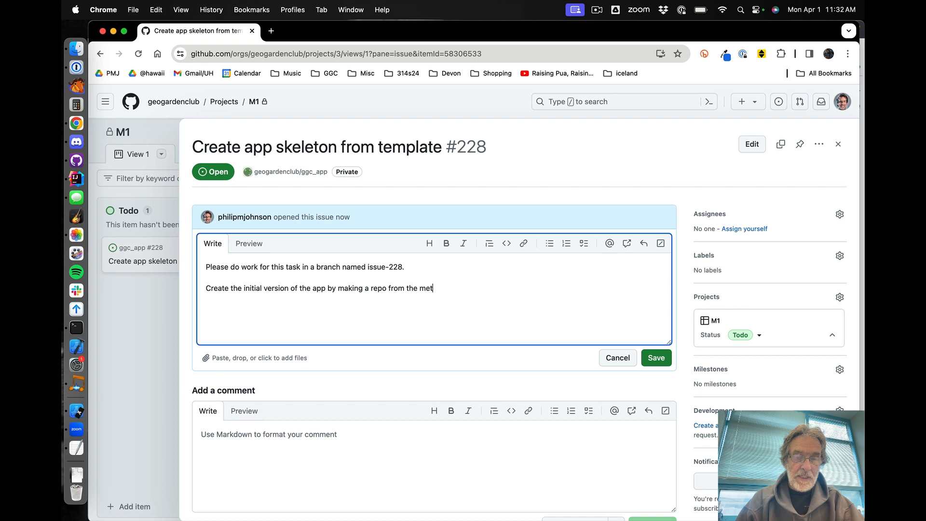
{"action": "type", "text": "eroor-appli"}
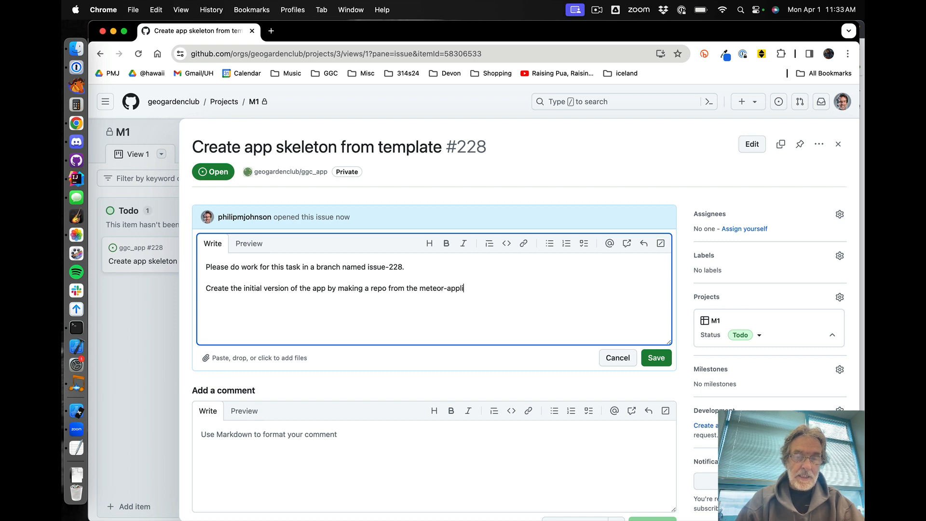
{"action": "type", "text": "cation-temp"}
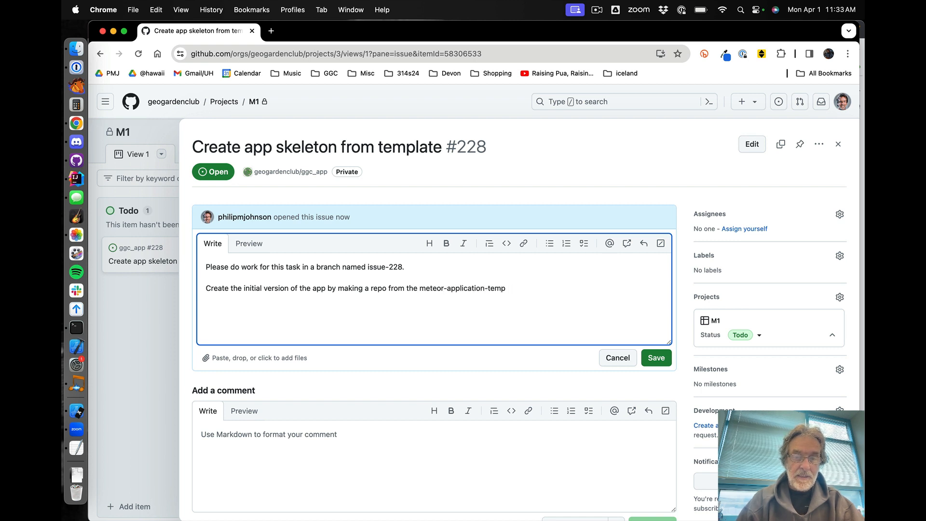
{"action": "type", "text": "atlate-react"}
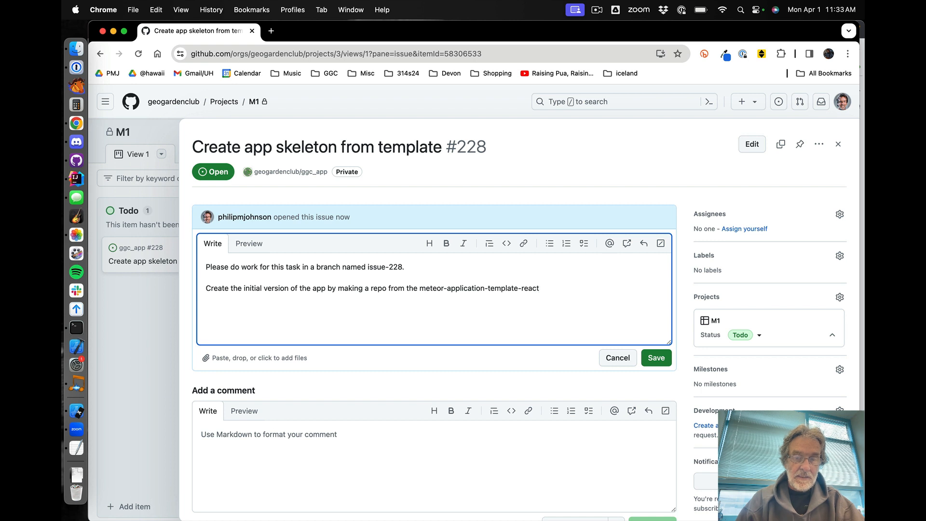
{"action": "type", "text": " template."}
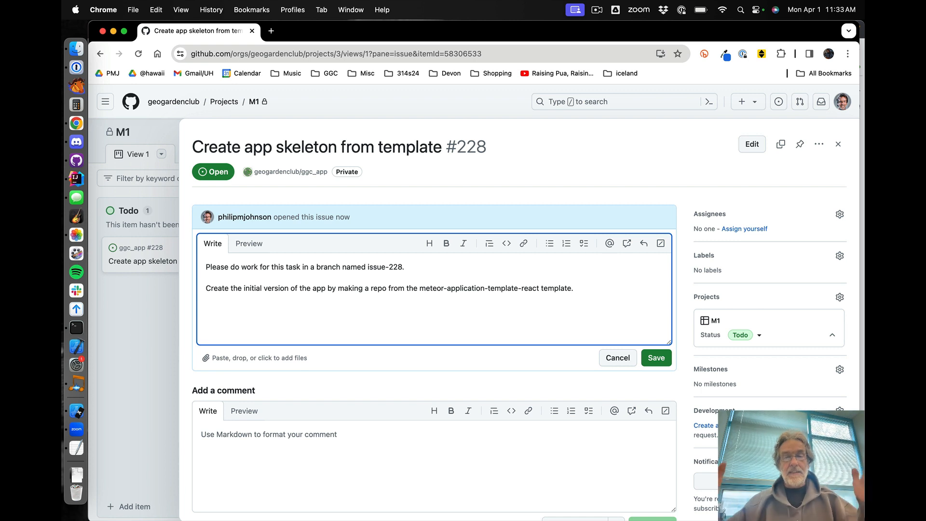
{"action": "left_click", "coordinate": [658, 360]}
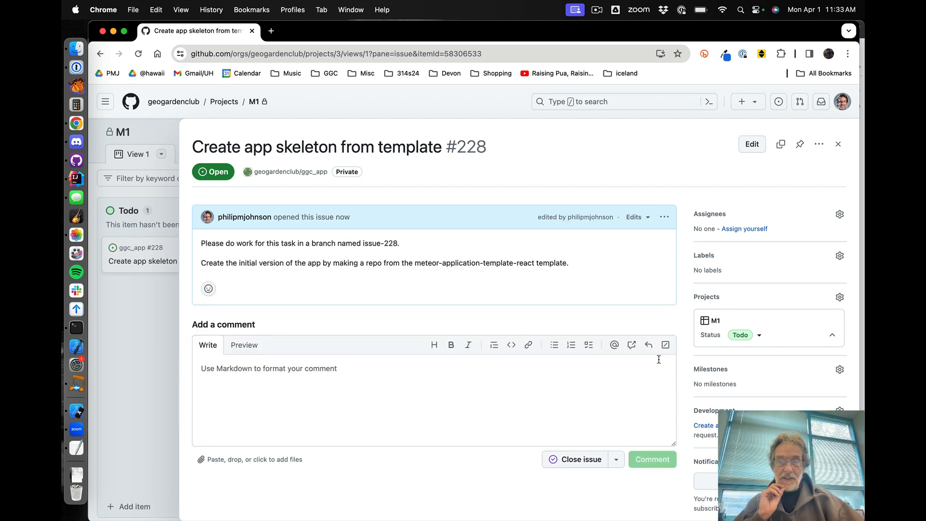
Close the issue panel, reopen the issue to review its description, and close it again
{"action": "left_click", "coordinate": [837, 146]}
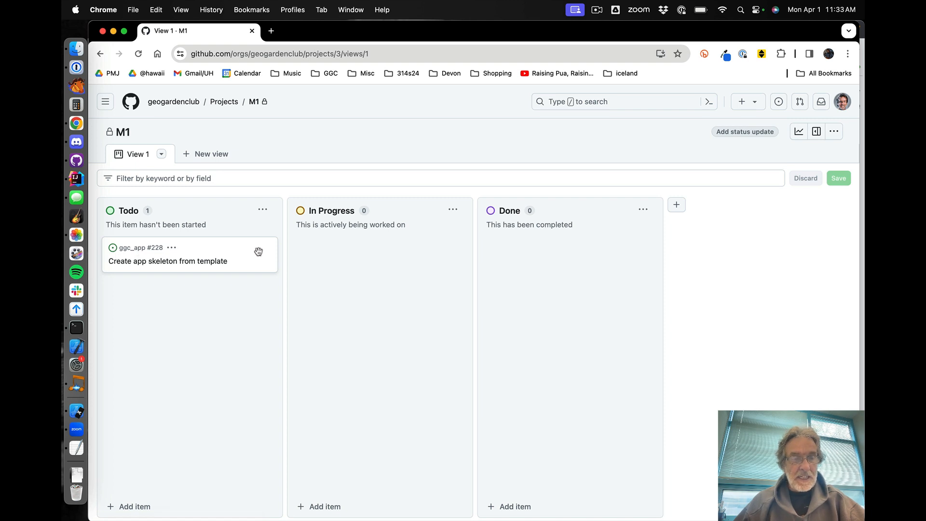
{"action": "left_click", "coordinate": [155, 263]}
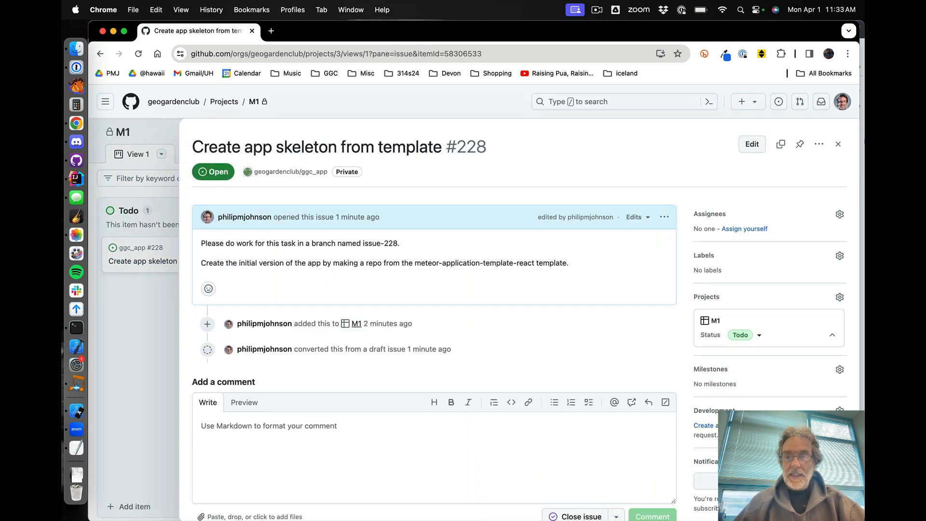
{"action": "left_click", "coordinate": [838, 144]}
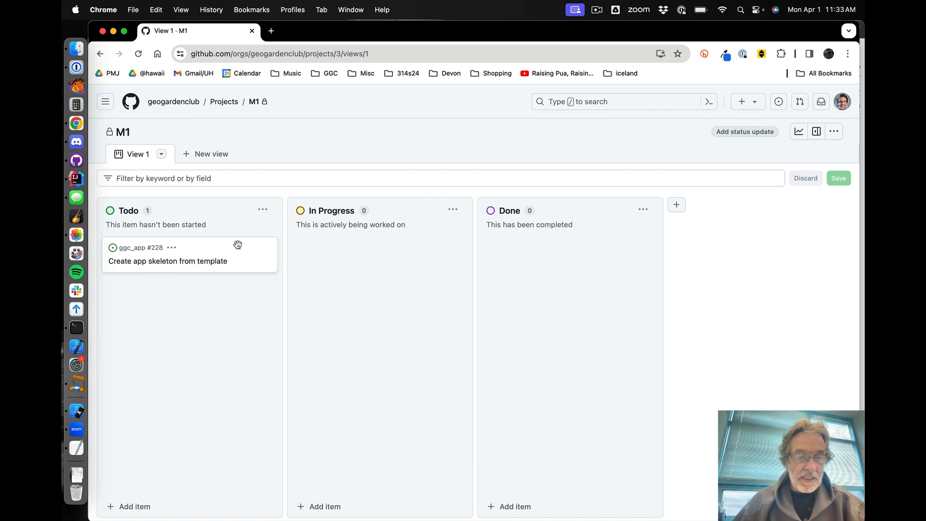
Move the 'Create app skeleton from template' card from Todo to In Progress and open it
{"action": "left_click_drag", "start_coordinate": [238, 247], "coordinate": [423, 242]}
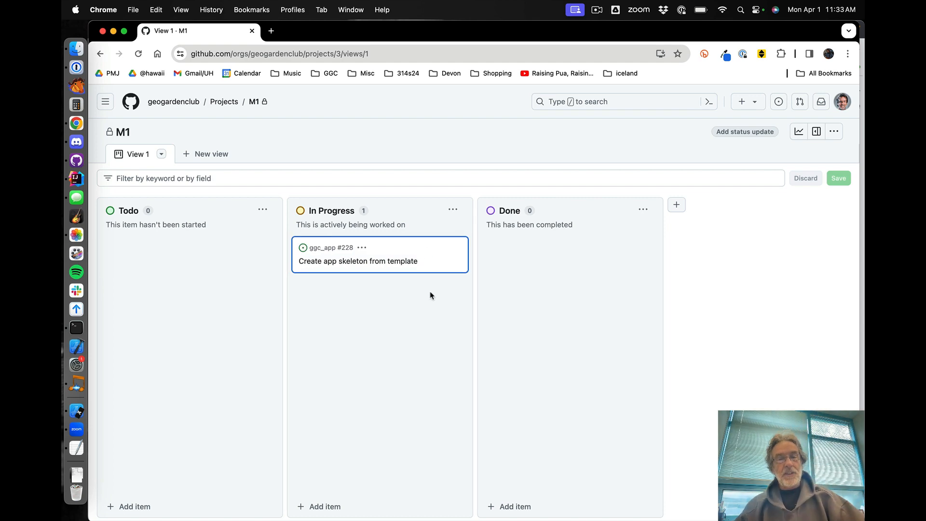
{"action": "left_click", "coordinate": [341, 262]}
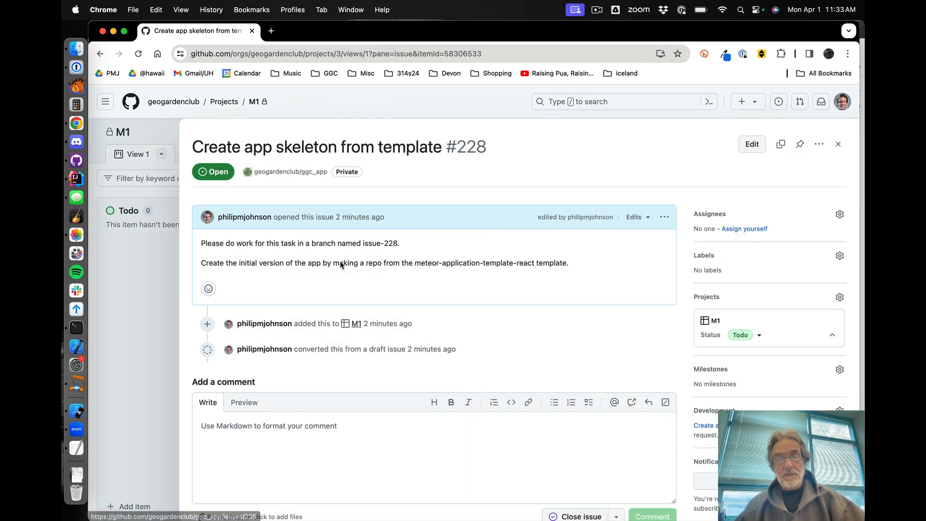
Assign the issue to a teammate found by searching the assignee list, then close the issue panel
{"action": "left_click", "coordinate": [717, 217]}
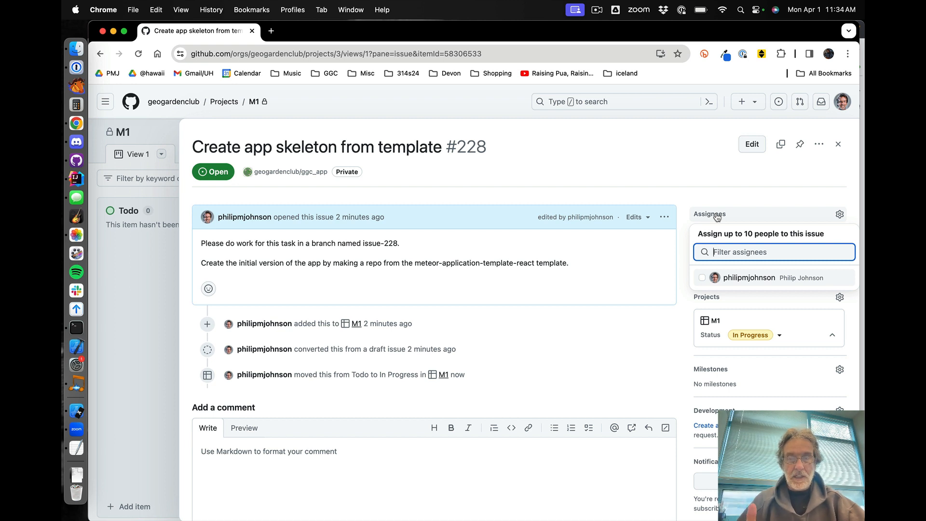
{"action": "type", "text": "ca"}
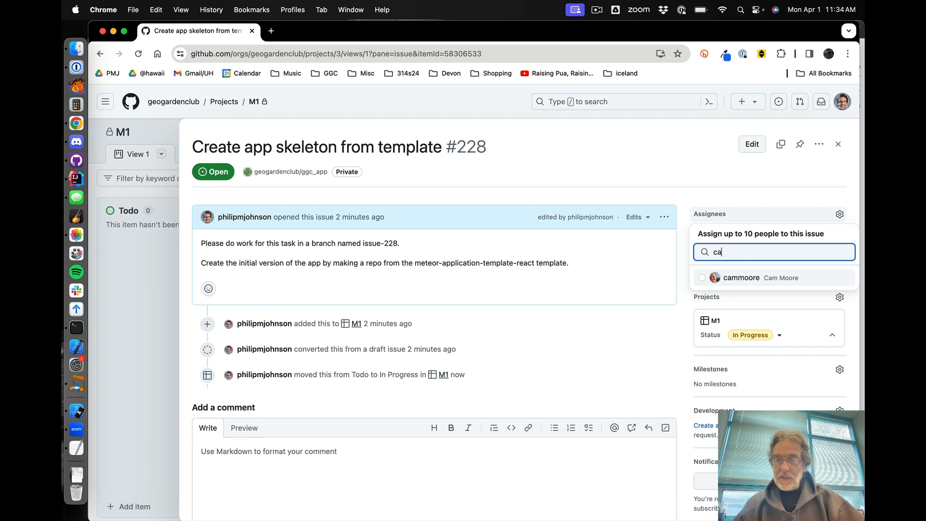
{"action": "left_click", "coordinate": [738, 278]}
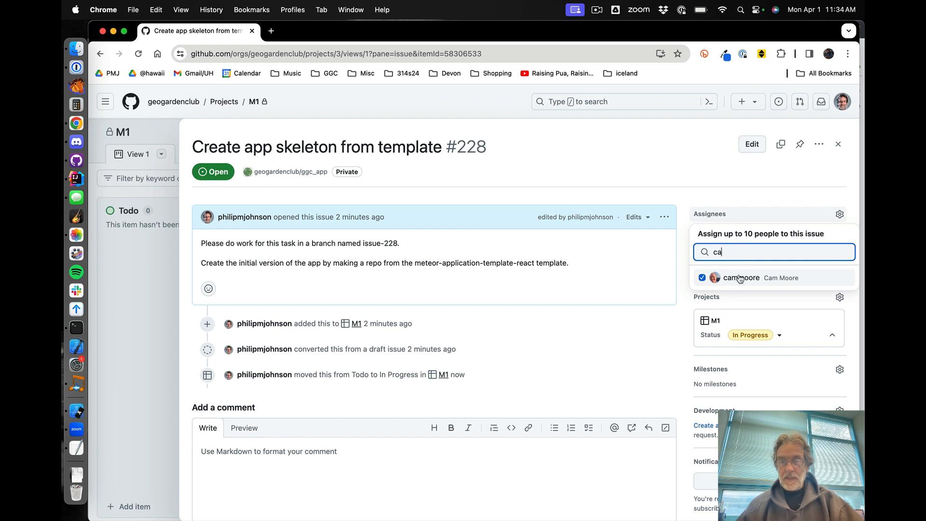
{"action": "left_click", "coordinate": [747, 220]}
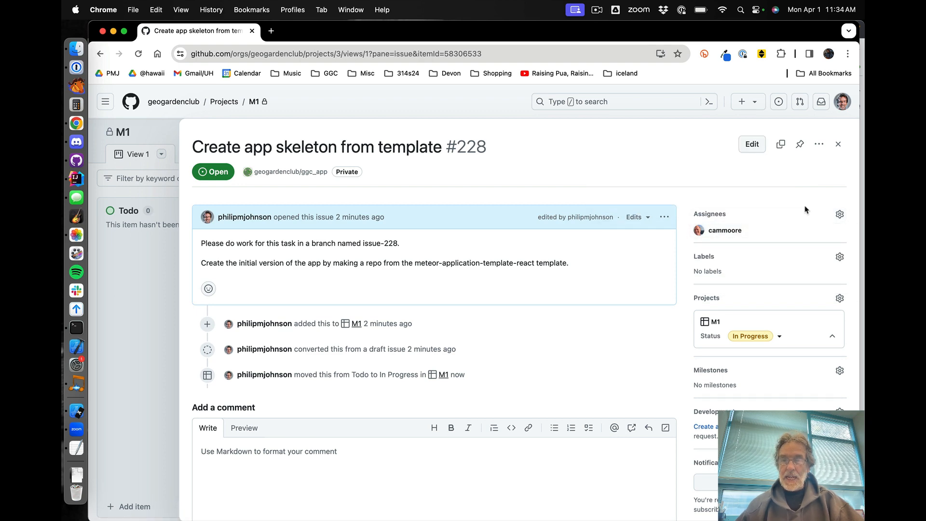
{"action": "left_click", "coordinate": [839, 145]}
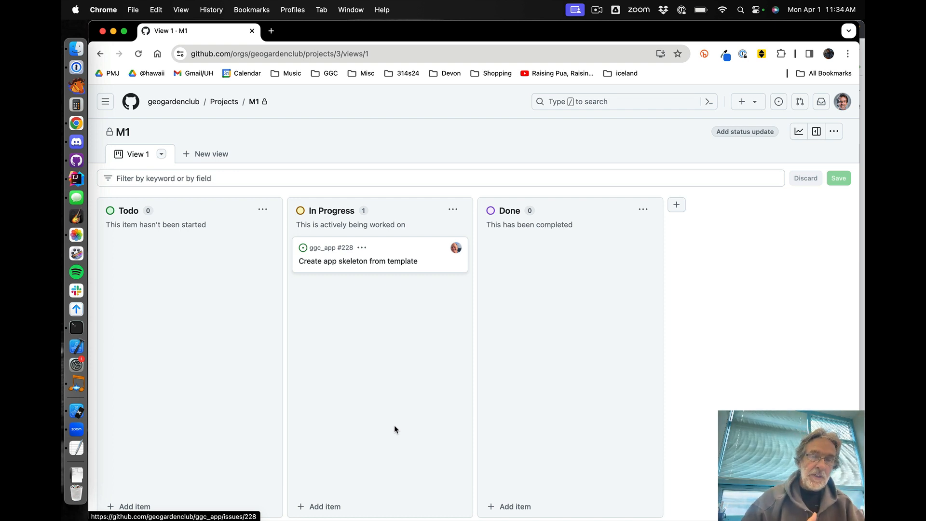
Open the issue again, close it as completed, and refresh the project board
{"action": "left_click", "coordinate": [368, 262]}
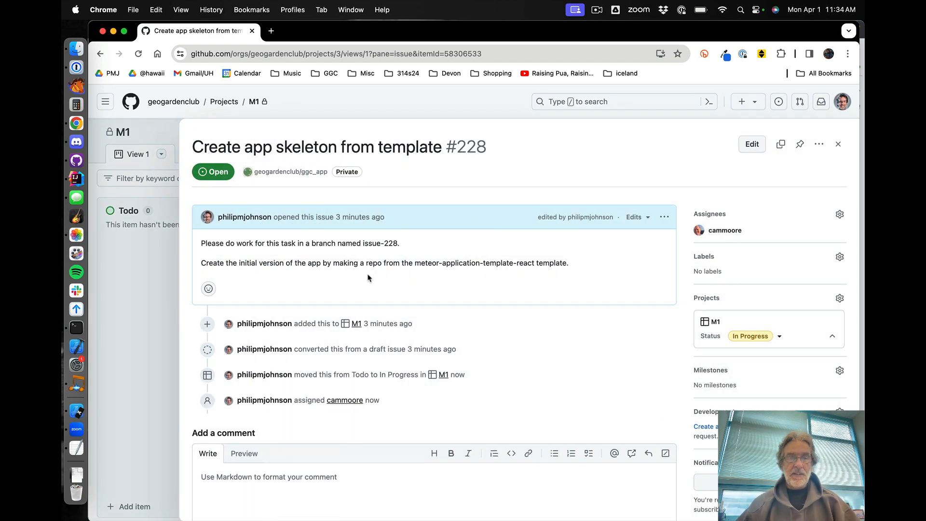
{"action": "scroll", "coordinate": [377, 394], "scroll_direction": "down", "scroll_amount": 4}
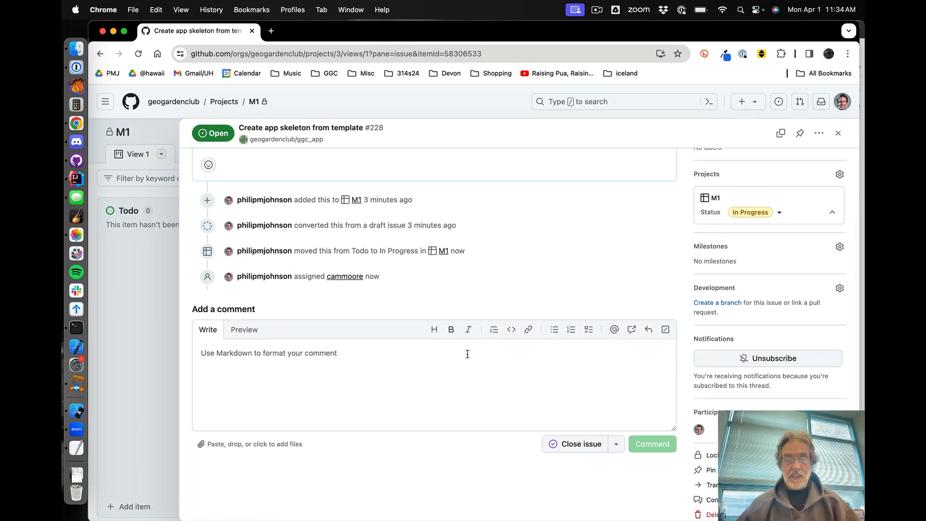
{"action": "left_click", "coordinate": [581, 446]}
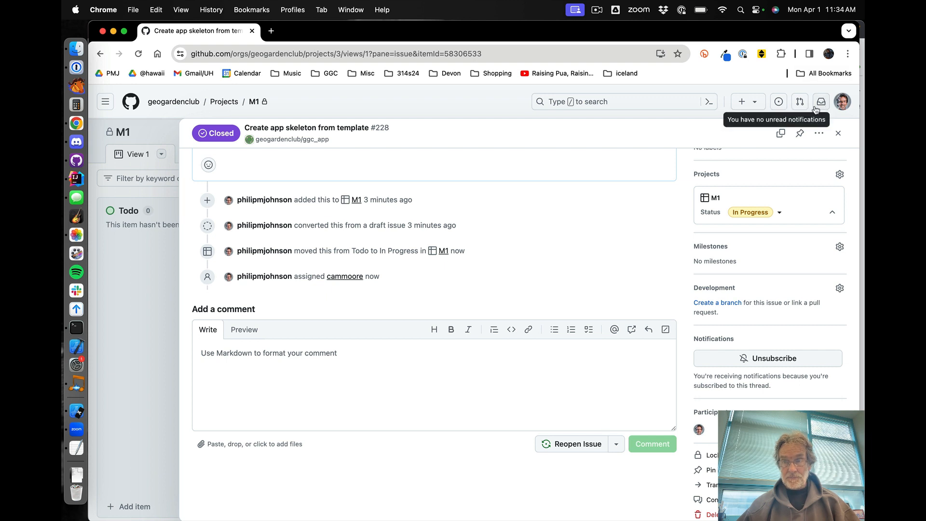
{"action": "left_click", "coordinate": [839, 133]}
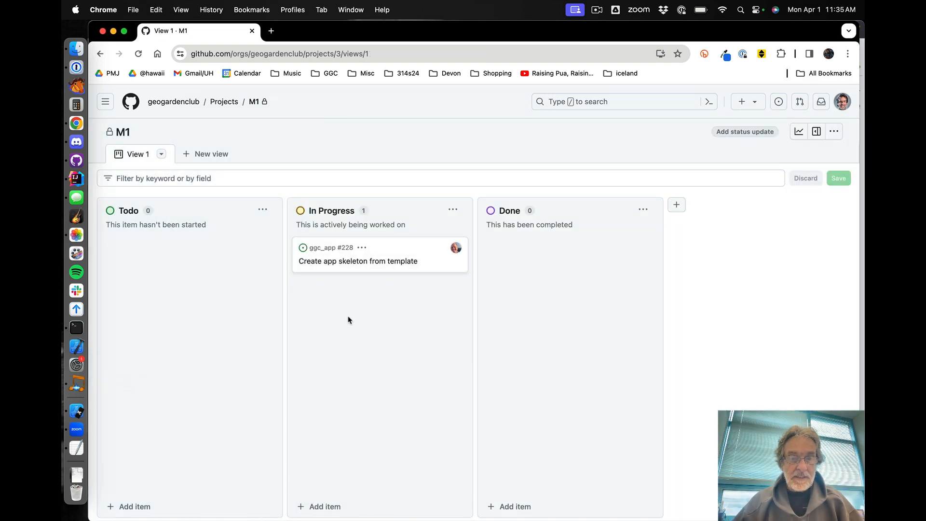
{"action": "left_click", "coordinate": [138, 54]}
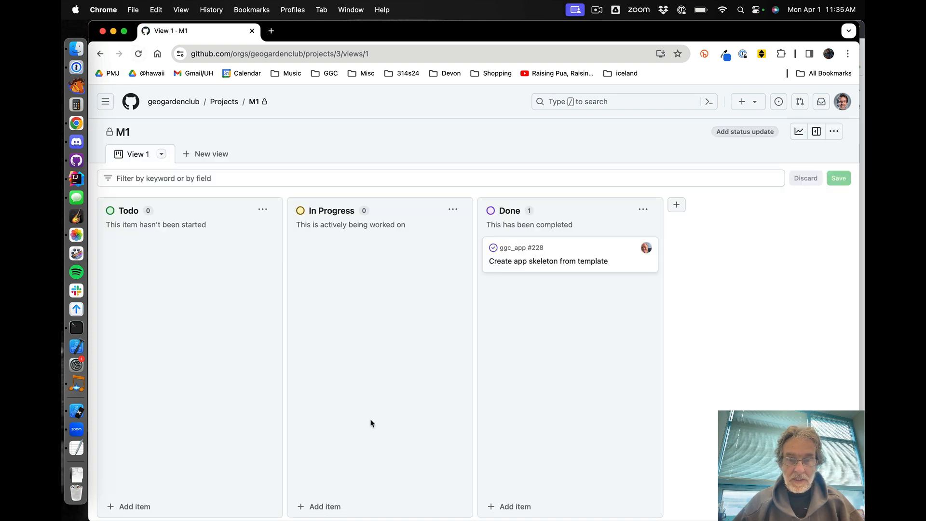
{"action": "mouse_move", "coordinate": [584, 249]}
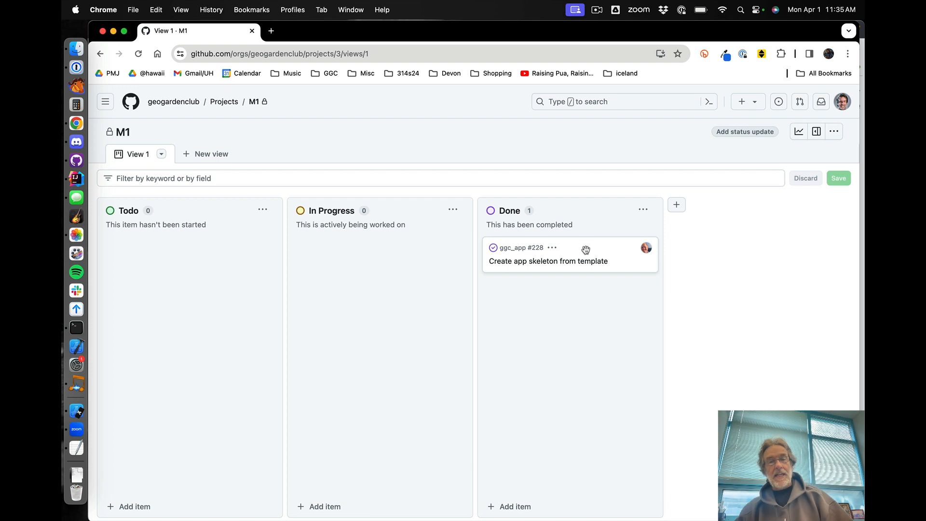